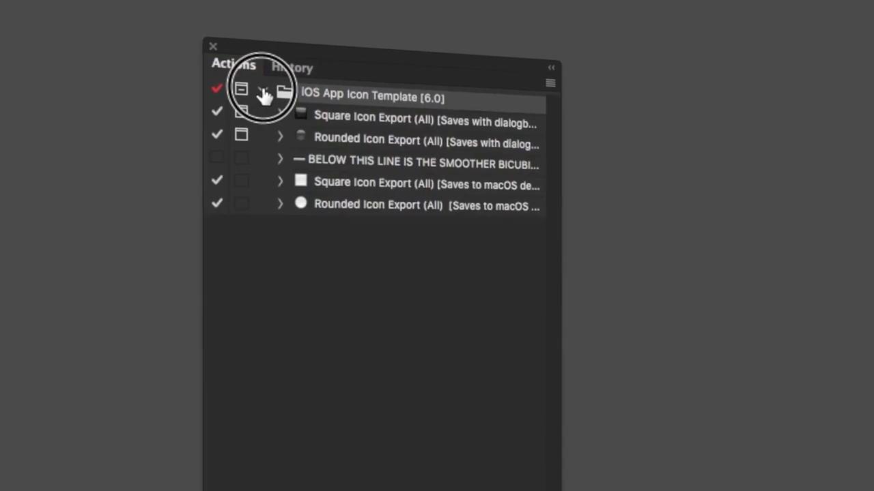
- Run the Square Icon Export (All) action that saves with dialog boxes
{"action": "left_click", "coordinate": [352, 107]}
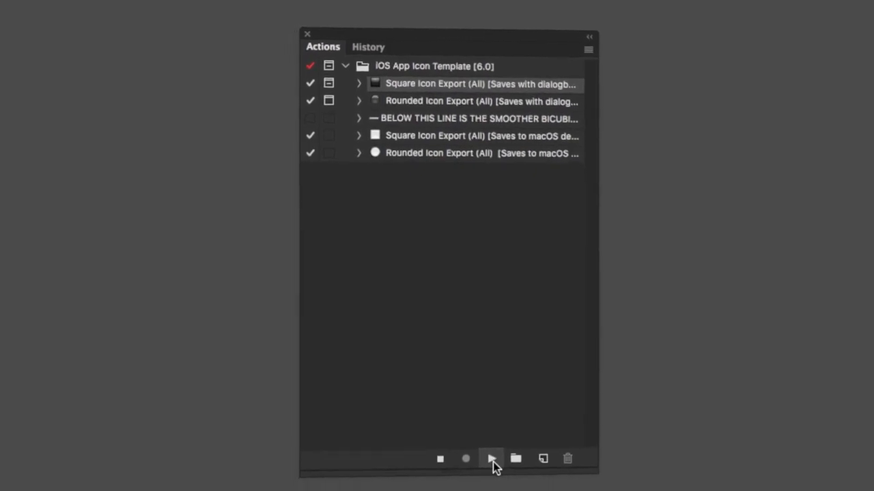
{"action": "left_click", "coordinate": [488, 468]}
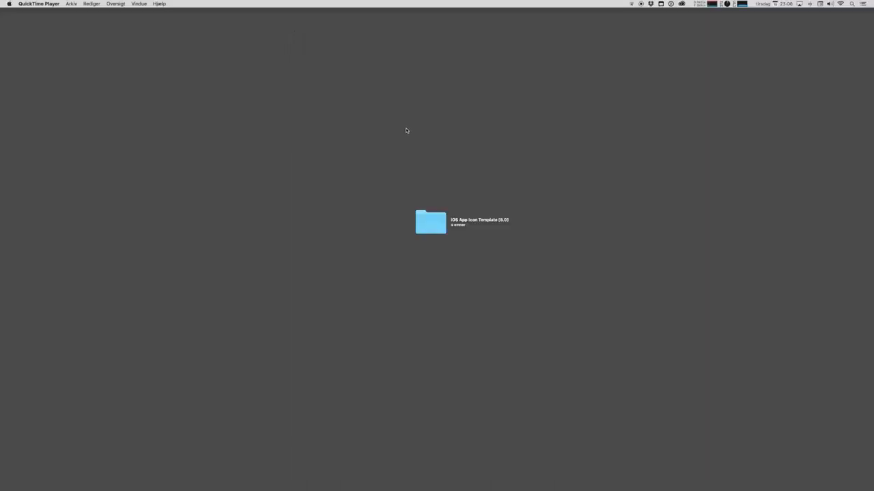
- Open the iOS App Icon Template [6.0] folder in Finder and examine the contents of its AppIcon.appiconset folder
{"action": "double_click", "coordinate": [431, 222]}
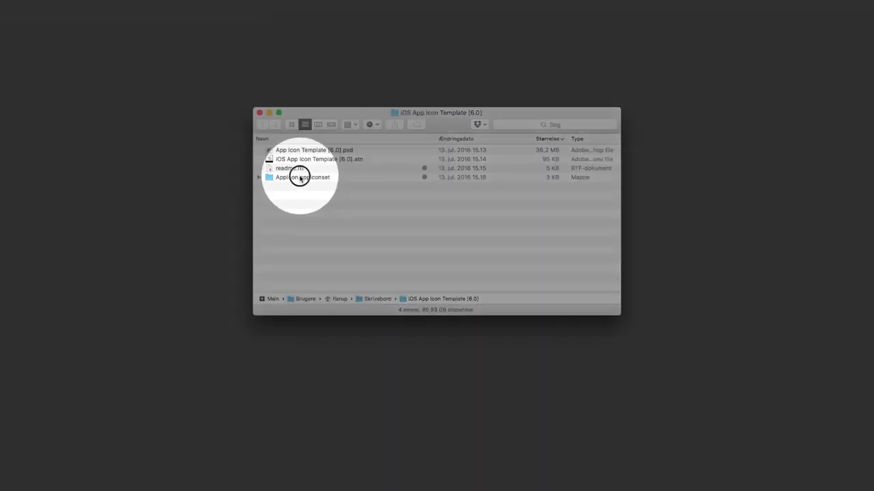
{"action": "left_click", "coordinate": [299, 177]}
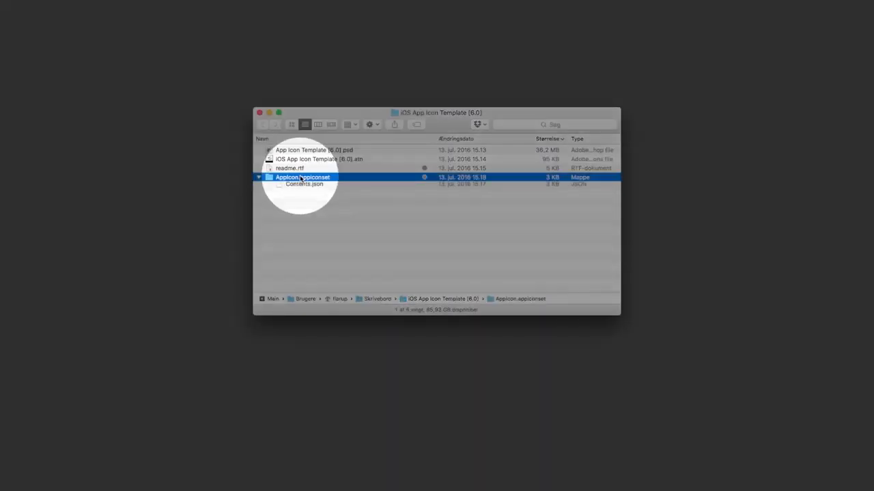
{"action": "key", "text": "Right"}
{"action": "left_click", "coordinate": [314, 187]}
{"action": "key", "text": "Left"}
{"action": "key", "text": "Left"}
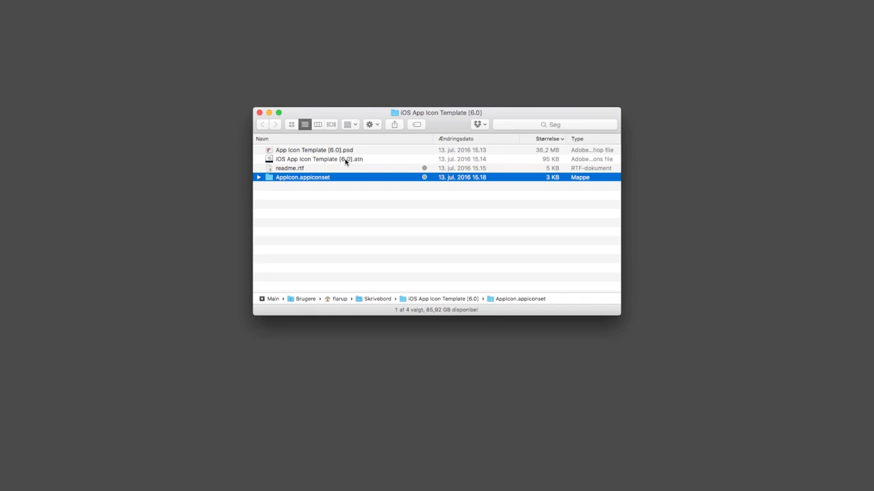
- Load the action set file iOS App Icon Template [6.0].atn into Photoshop
{"action": "double_click", "coordinate": [345, 159]}
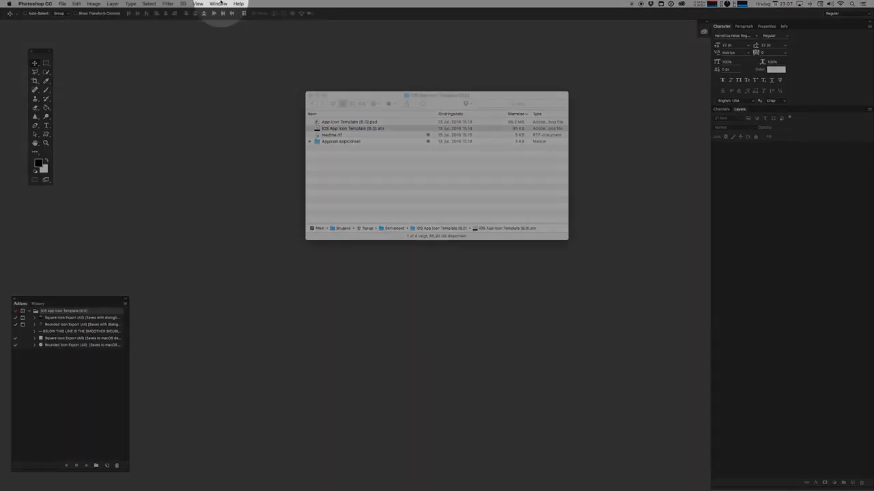
{"action": "left_click", "coordinate": [219, 3]}
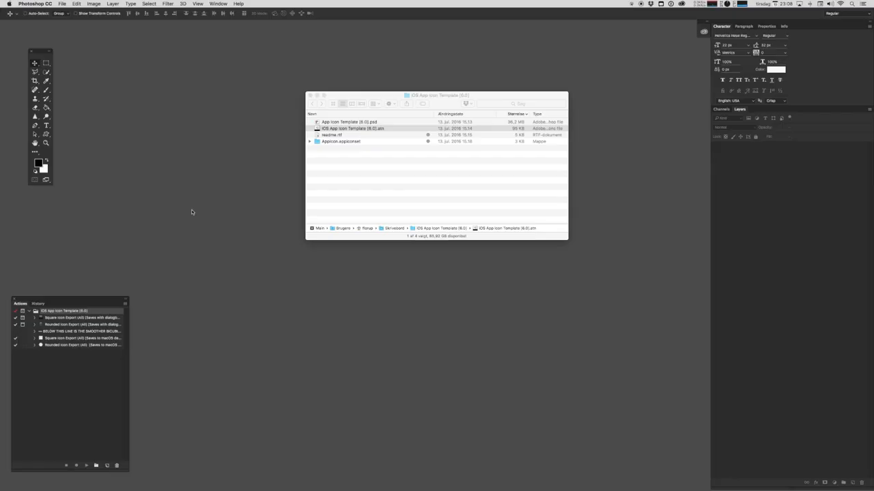
- Open App Icon Template [6.0].psd and open the contents of its "Edit me and save" smart object for editing
{"action": "left_click", "coordinate": [363, 123]}
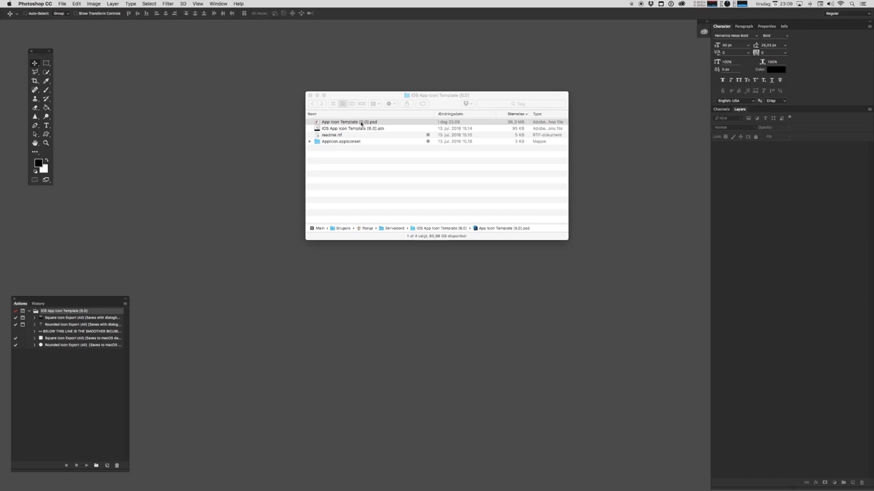
{"action": "double_click", "coordinate": [361, 124]}
{"action": "left_click_drag", "start_coordinate": [229, 30], "coordinate": [425, 78]}
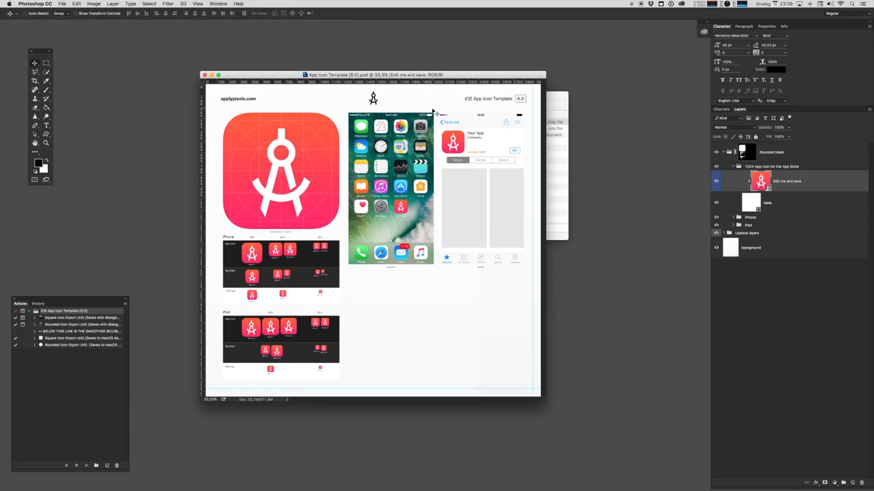
{"action": "key", "text": "super+plus"}
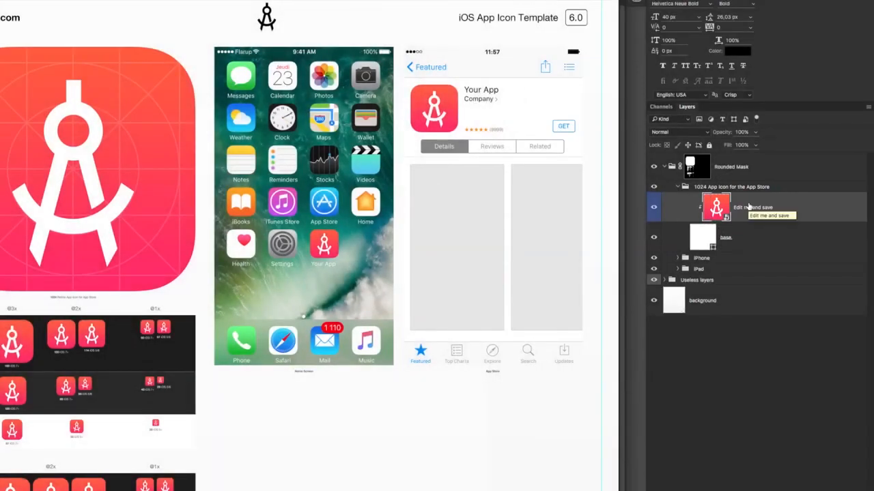
{"action": "right_click", "coordinate": [747, 203]}
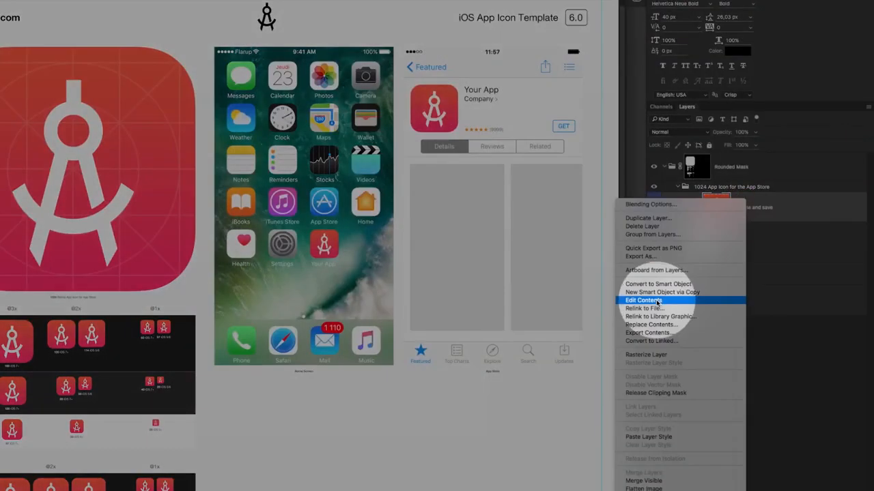
{"action": "left_click", "coordinate": [657, 301]}
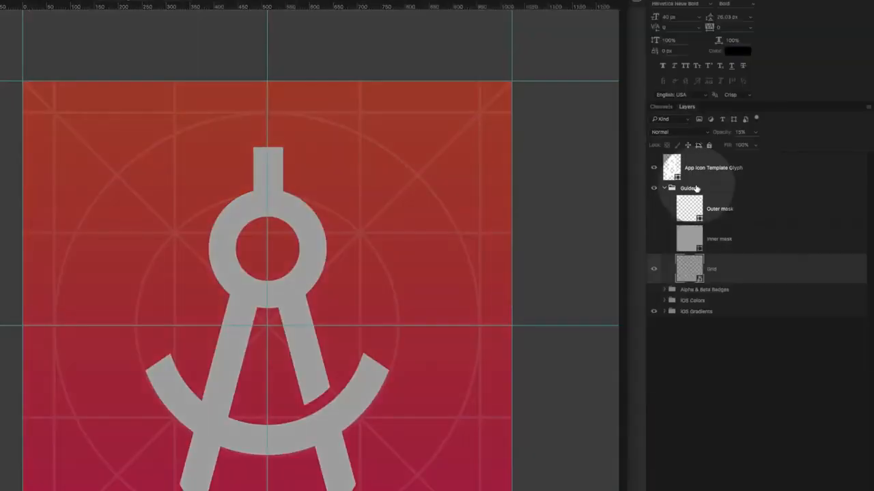
- Preview the Outer mask and Inner mask layers of the Guides group one after the other, hiding each again
{"action": "left_click", "coordinate": [657, 209]}
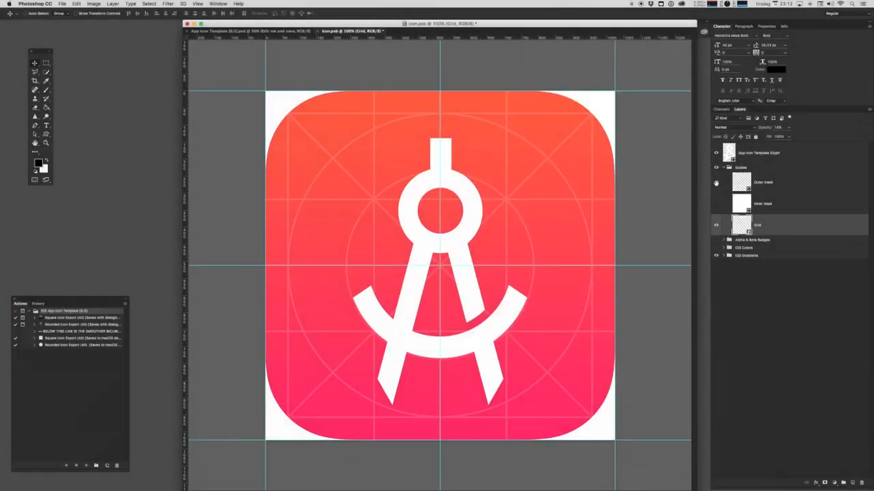
{"action": "left_click", "coordinate": [716, 181]}
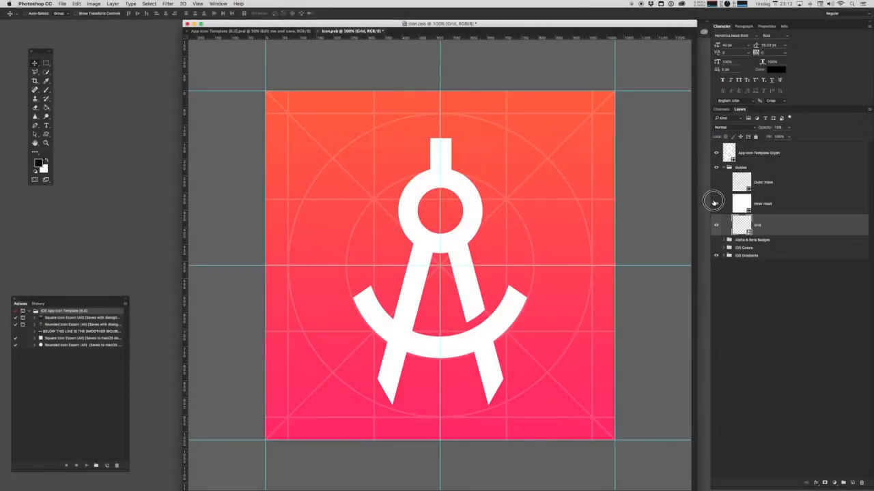
{"action": "left_click", "coordinate": [716, 203]}
{"action": "left_click", "coordinate": [754, 204]}
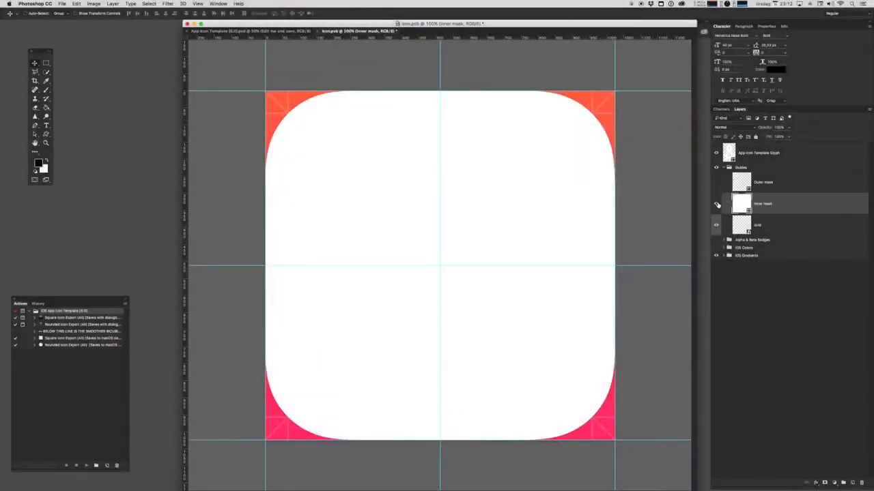
{"action": "left_click", "coordinate": [716, 204]}
- Compare the icon with and without the Grid layer, leave the grid shown and collapse the Guides group
{"action": "left_click", "coordinate": [759, 227]}
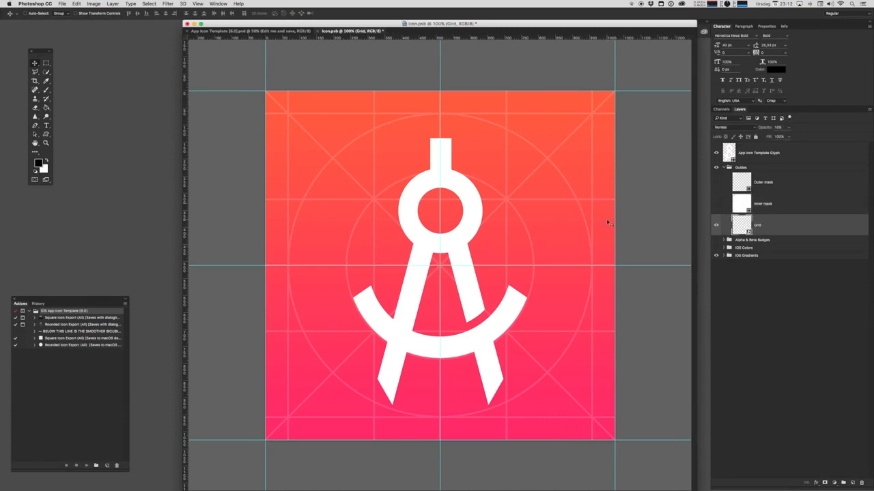
{"action": "left_click", "coordinate": [716, 226]}
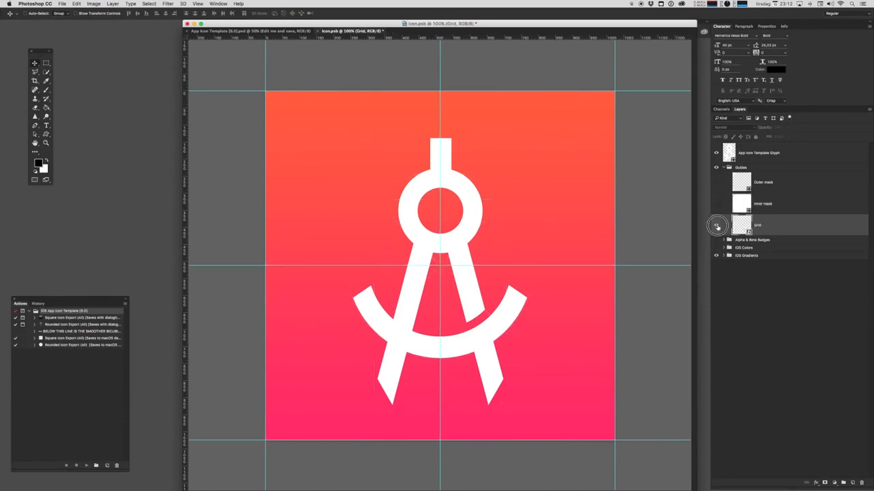
{"action": "left_click", "coordinate": [716, 226]}
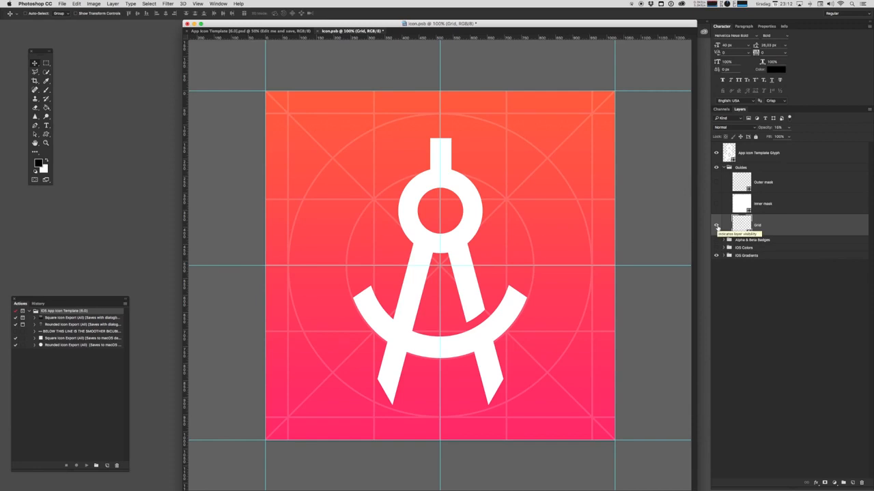
{"action": "left_click", "coordinate": [716, 225]}
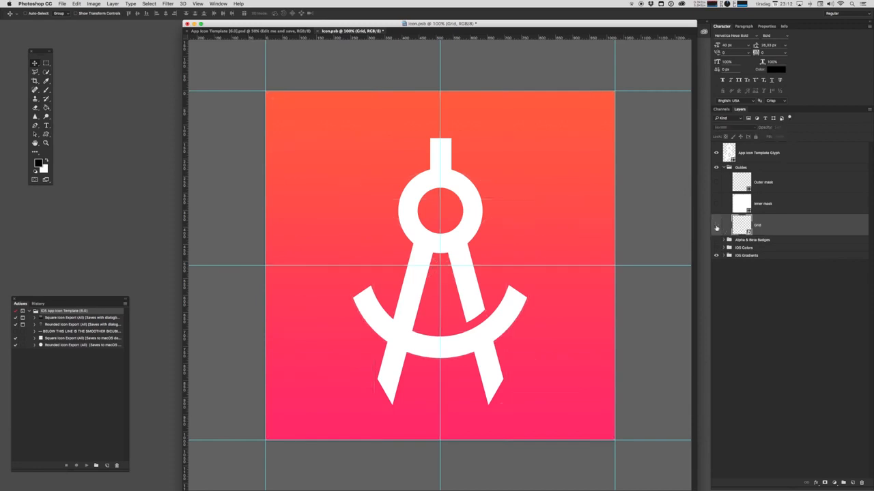
{"action": "left_click", "coordinate": [715, 226]}
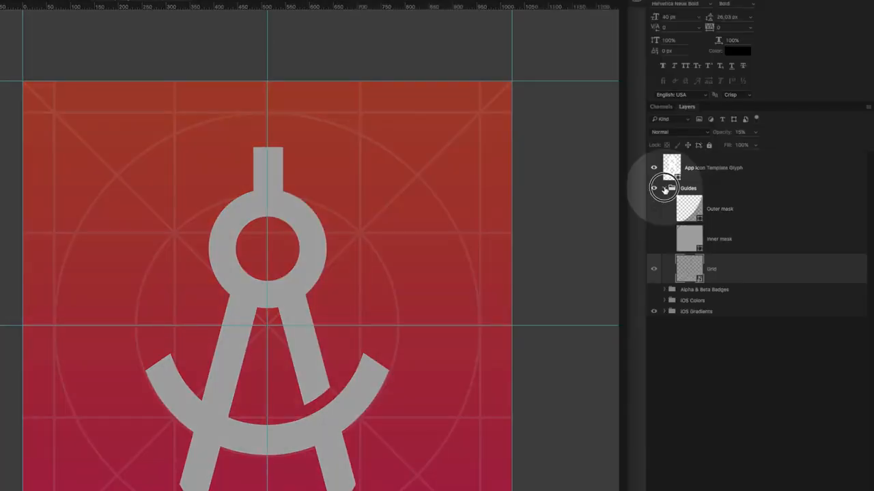
{"action": "left_click", "coordinate": [664, 190]}
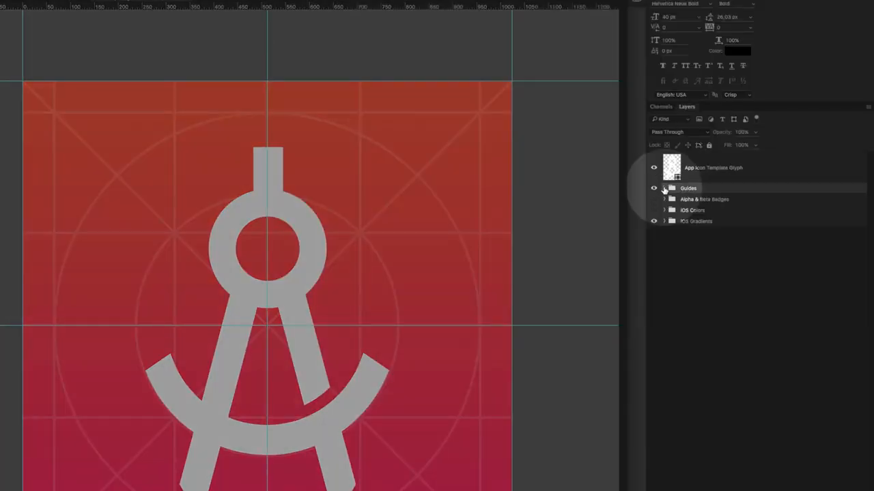
- Preview the Alpha & Beta Badges group on the icon, examine its Beta badge, and hide the group again
{"action": "left_click", "coordinate": [654, 198]}
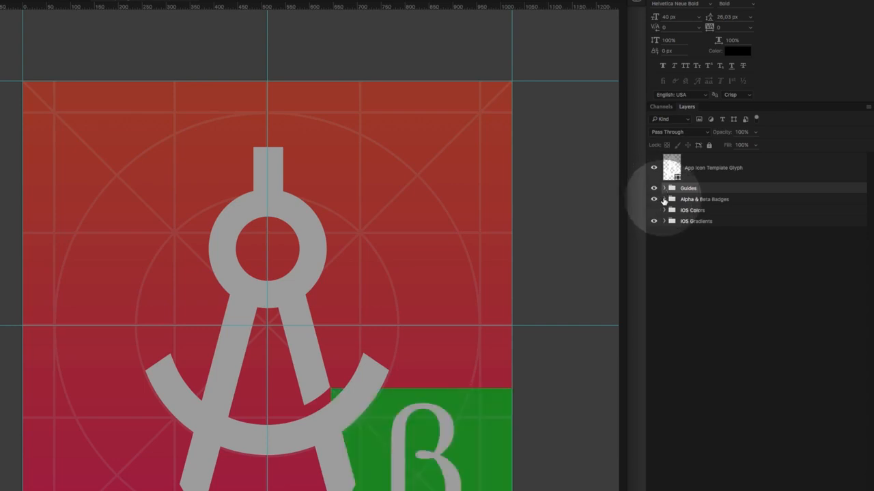
{"action": "left_click", "coordinate": [663, 200]}
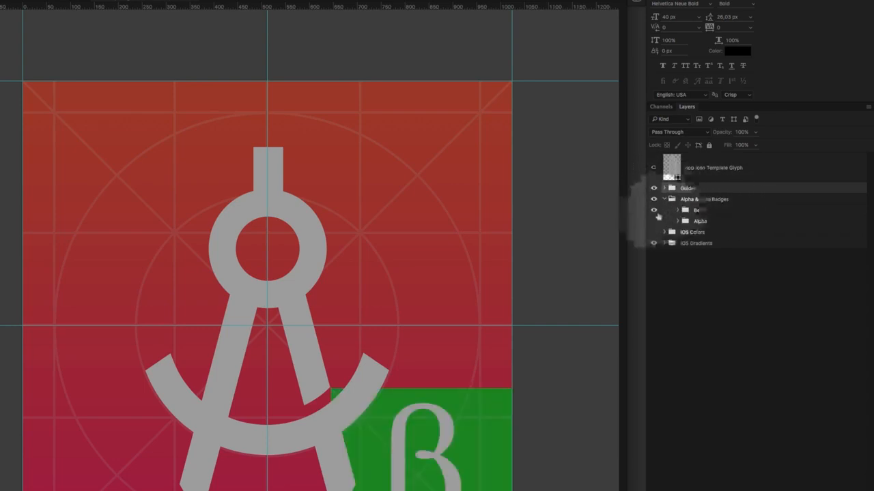
{"action": "left_click", "coordinate": [654, 209]}
{"action": "left_click", "coordinate": [654, 209]}
{"action": "left_click", "coordinate": [664, 199]}
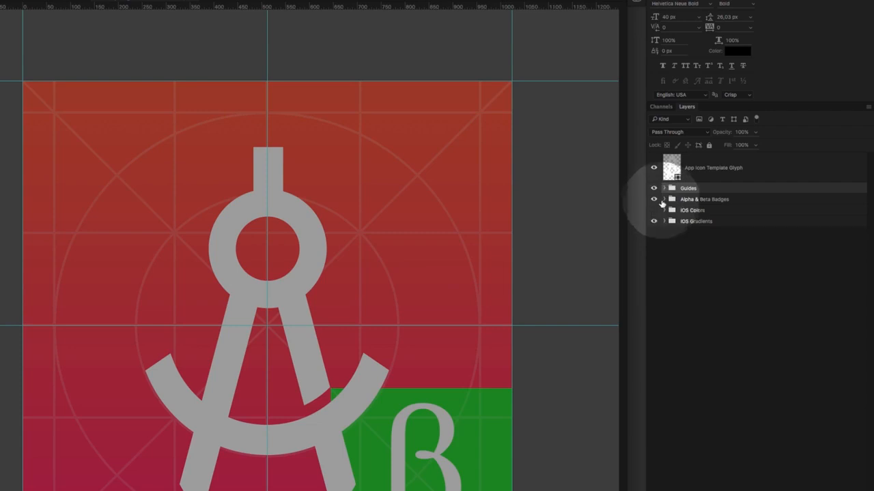
{"action": "left_click", "coordinate": [653, 198]}
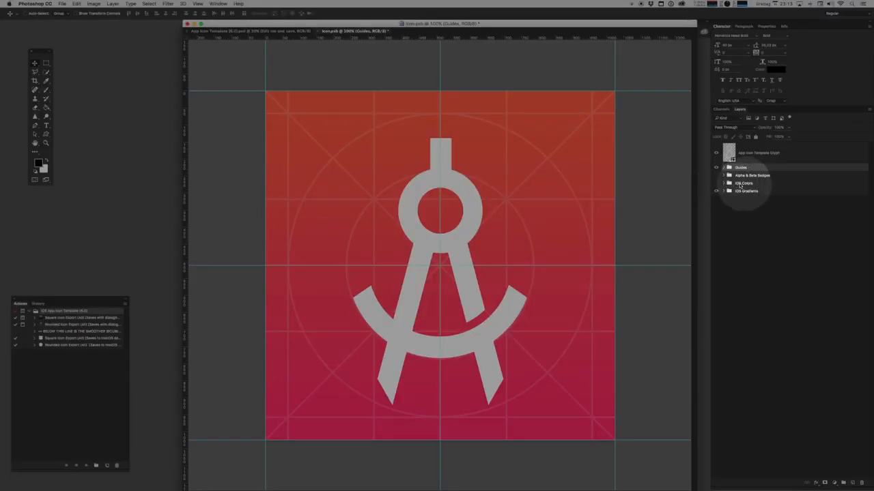
- Look at the iOS Colors group and preview Gradient Fills 17, 16, 15, 14 and 13 as the icon background
{"action": "left_click", "coordinate": [716, 183]}
{"action": "left_click", "coordinate": [725, 184]}
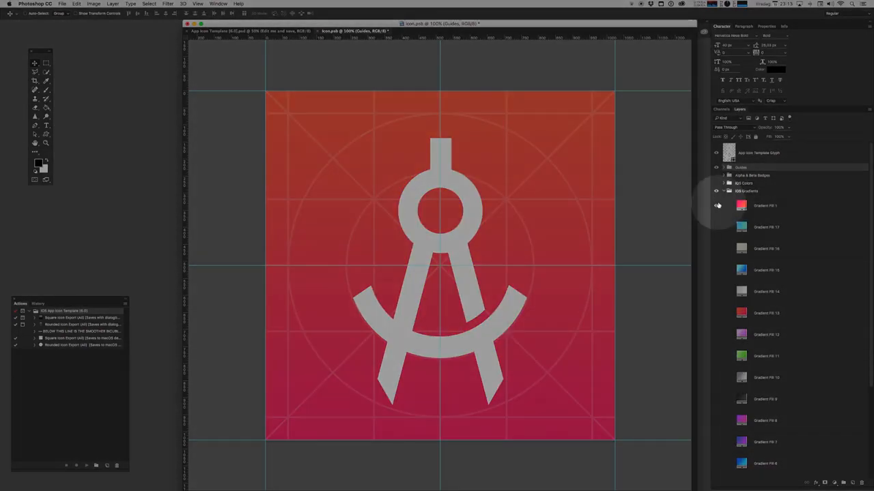
{"action": "left_click", "coordinate": [716, 226]}
{"action": "left_click", "coordinate": [716, 206]}
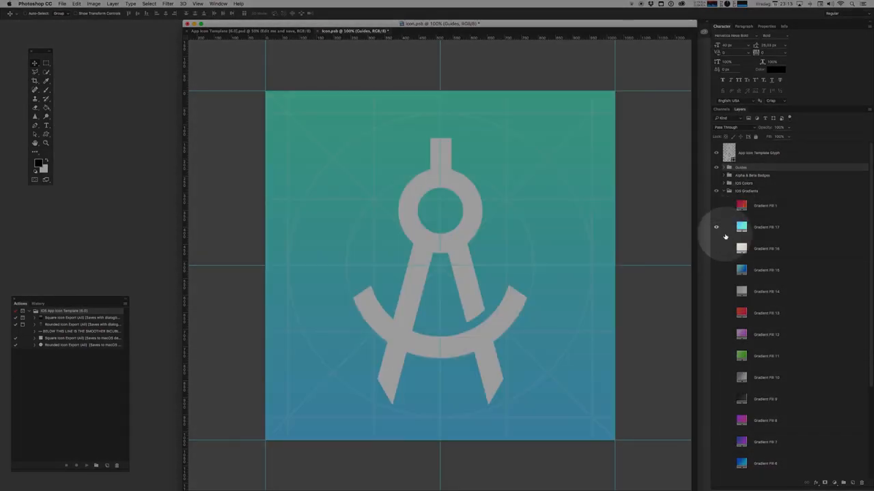
{"action": "left_click", "coordinate": [716, 248]}
{"action": "left_click", "coordinate": [716, 226]}
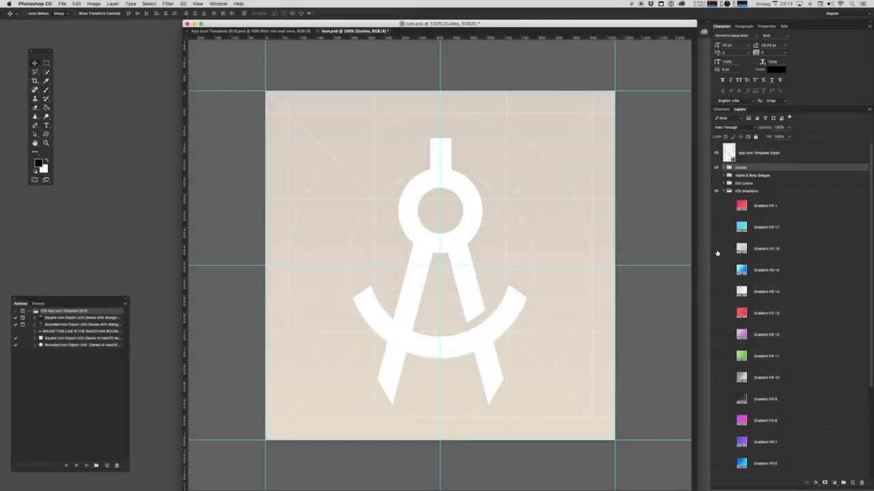
{"action": "left_click", "coordinate": [716, 250]}
{"action": "left_click", "coordinate": [716, 271]}
{"action": "left_click", "coordinate": [715, 292]}
{"action": "left_click", "coordinate": [716, 270]}
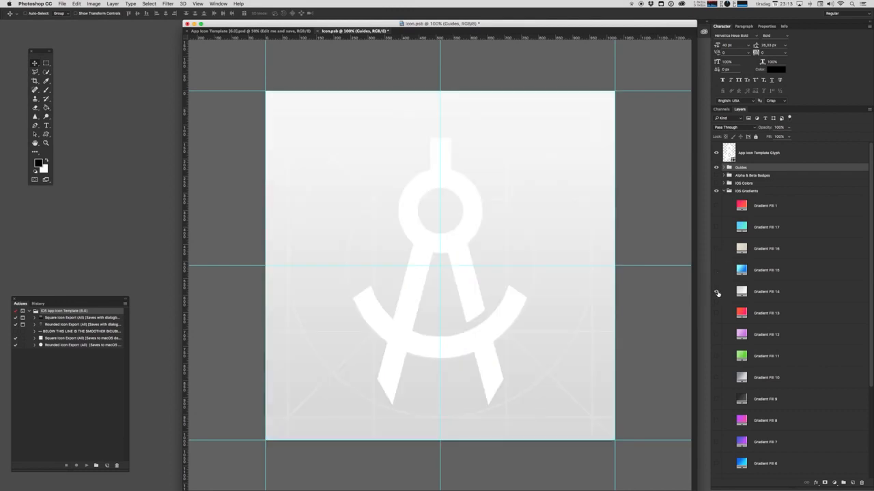
{"action": "left_click", "coordinate": [716, 292]}
{"action": "left_click", "coordinate": [715, 313]}
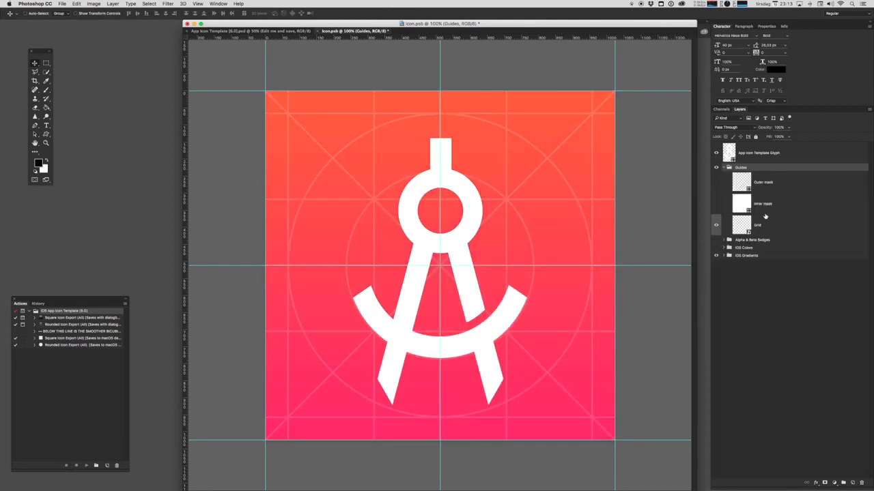
- Select the Grid layer in the Guides group and hide the App Icon Template Glyph layer
{"action": "left_click", "coordinate": [765, 218]}
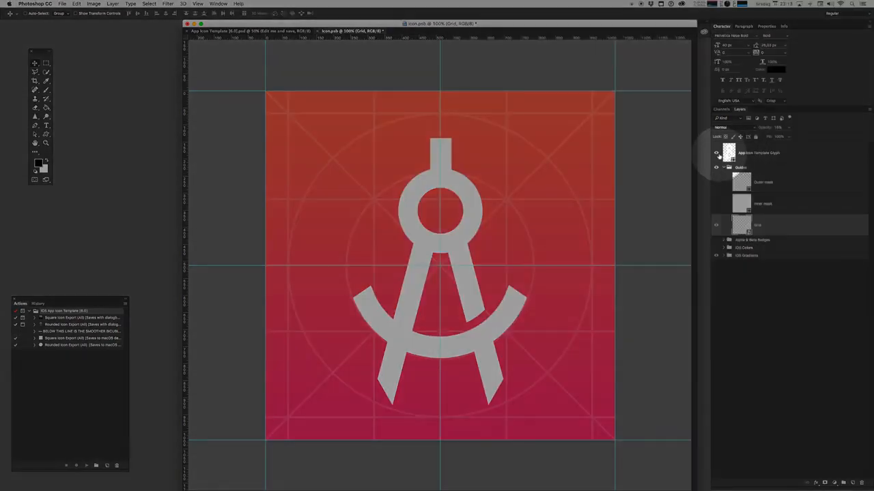
{"action": "left_click", "coordinate": [716, 153]}
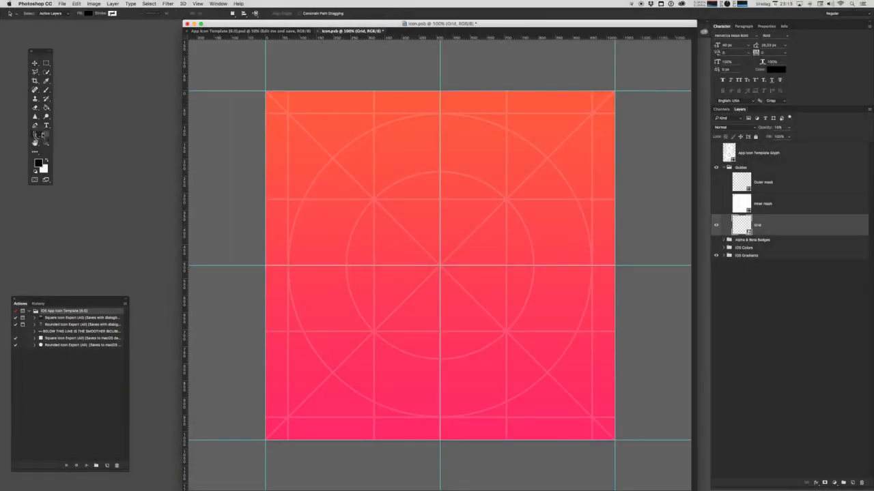
- Draw a large white heart centred on the icon with the Custom Shape Tool and hide the Grid layer
{"action": "left_click", "coordinate": [45, 134]}
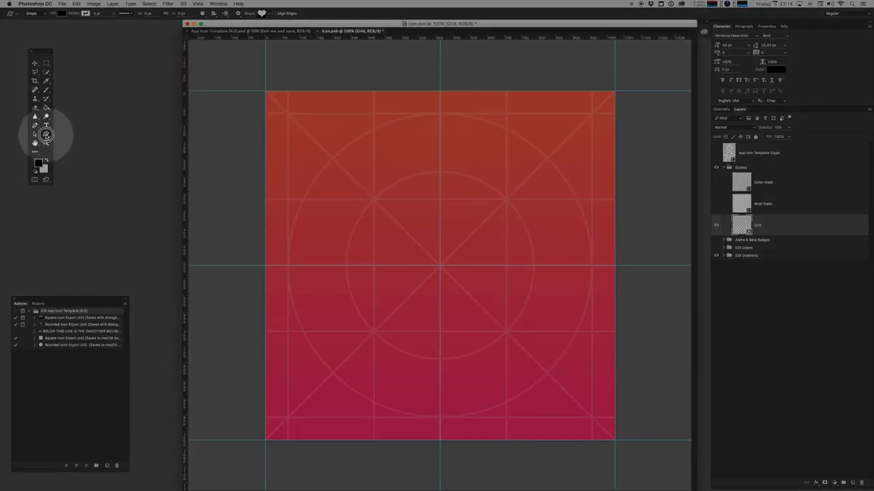
{"action": "left_click", "coordinate": [45, 135]}
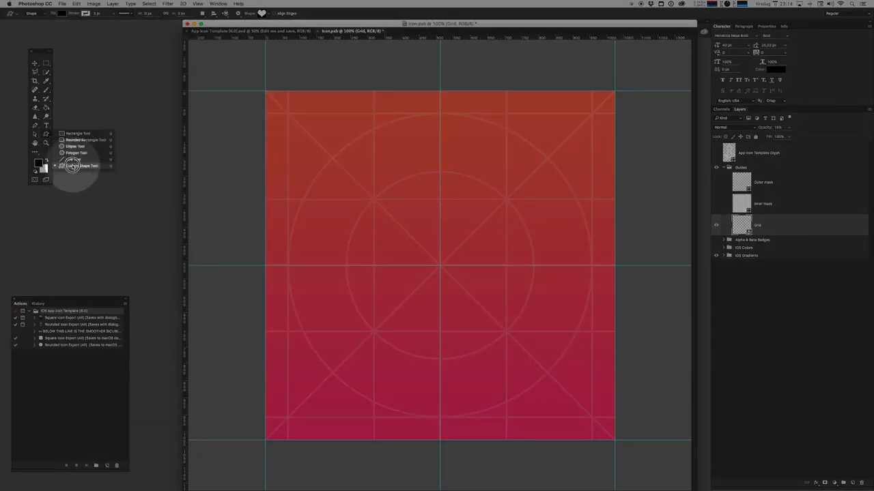
{"action": "left_click", "coordinate": [72, 166]}
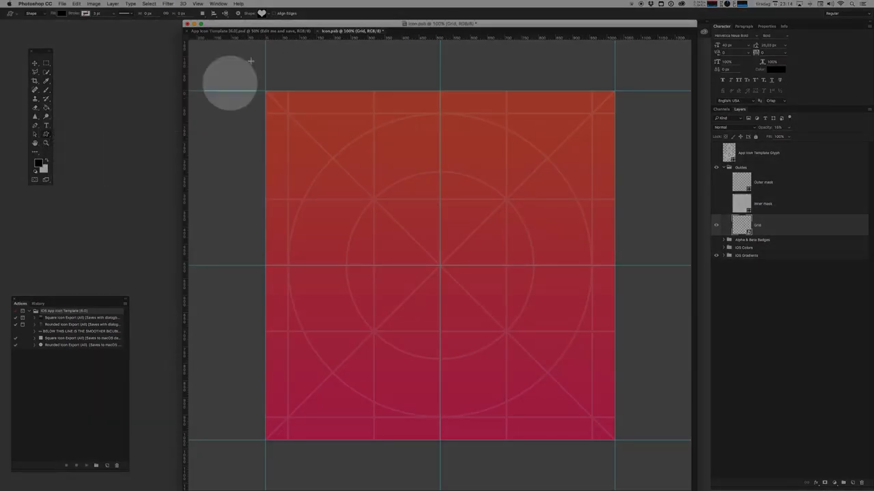
{"action": "left_click", "coordinate": [268, 14]}
{"action": "left_click", "coordinate": [268, 14]}
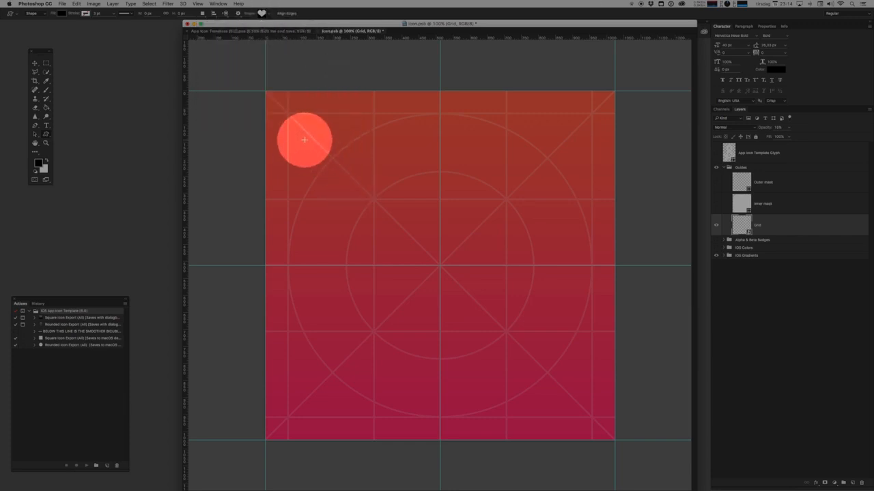
{"action": "left_click_drag", "start_coordinate": [304, 141], "coordinate": [576, 374]}
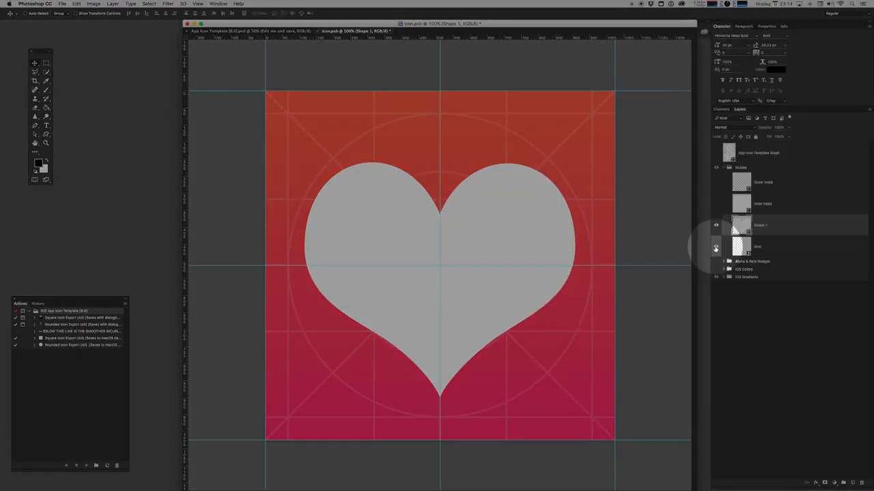
{"action": "left_click", "coordinate": [715, 248]}
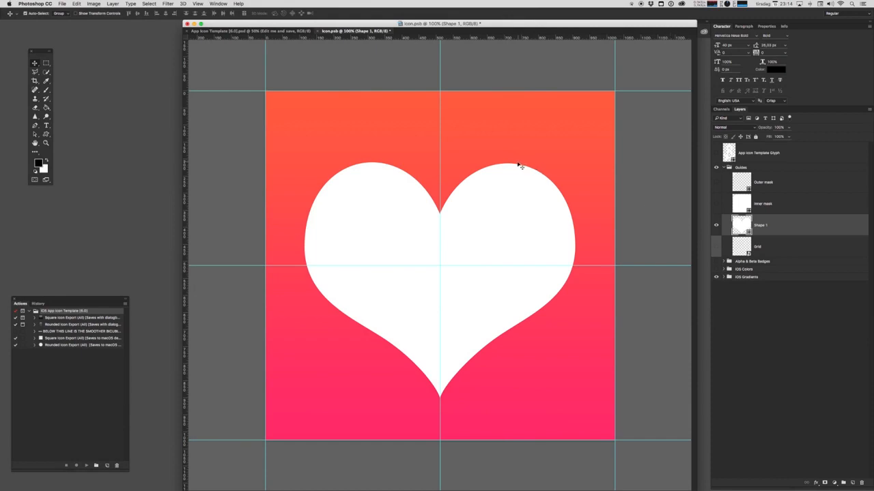
- Save the icon.psb smart object and close it to update the icon template
{"action": "key", "text": "Down"}
{"action": "key", "text": "super+s"}
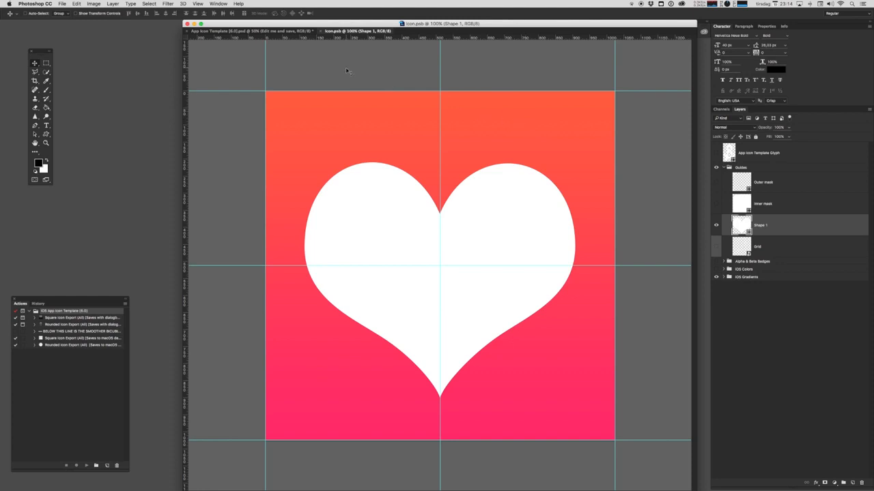
{"action": "key", "text": "super+w"}
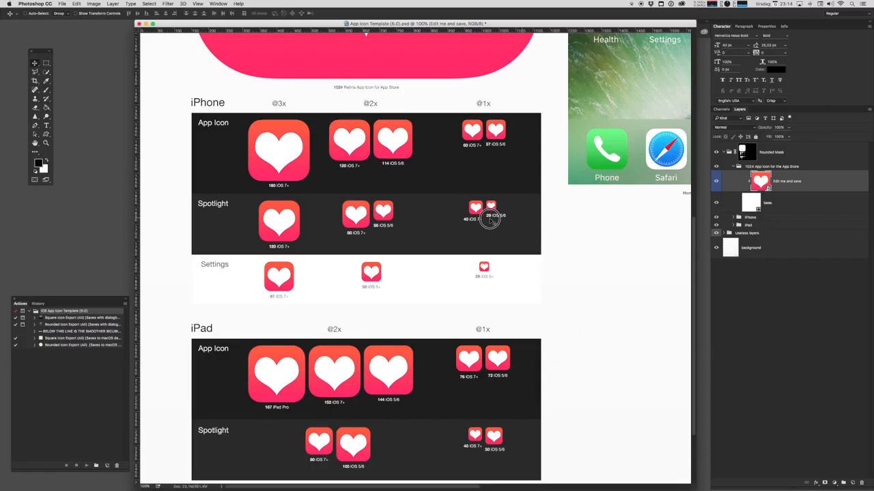
- Examine the heart icon in the iPhone and iPad sizes and in the Home Screen and App Store previews
{"action": "left_click_drag", "start_coordinate": [490, 217], "coordinate": [489, 223]}
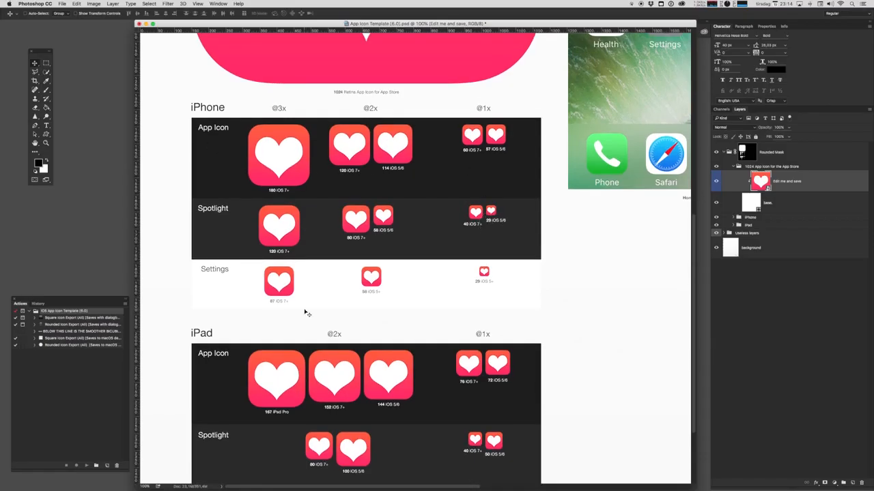
{"action": "left_click_drag", "start_coordinate": [541, 137], "coordinate": [142, 416]}
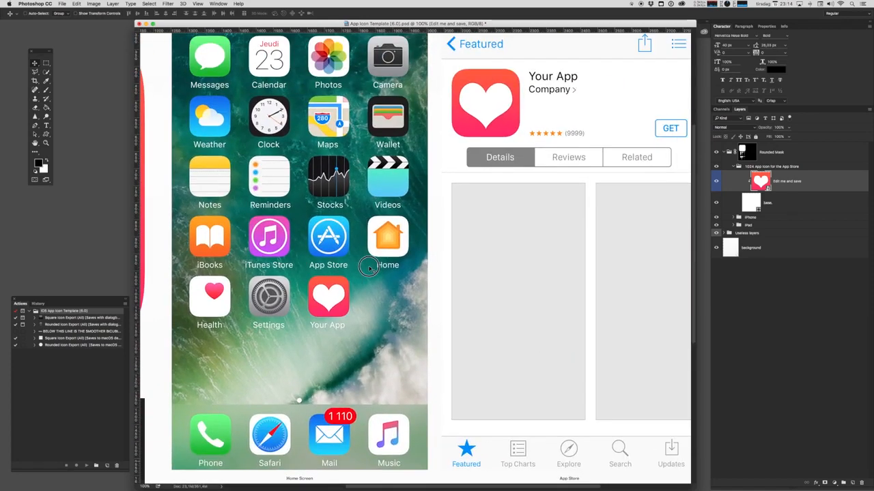
{"action": "left_click_drag", "start_coordinate": [364, 265], "coordinate": [335, 278]}
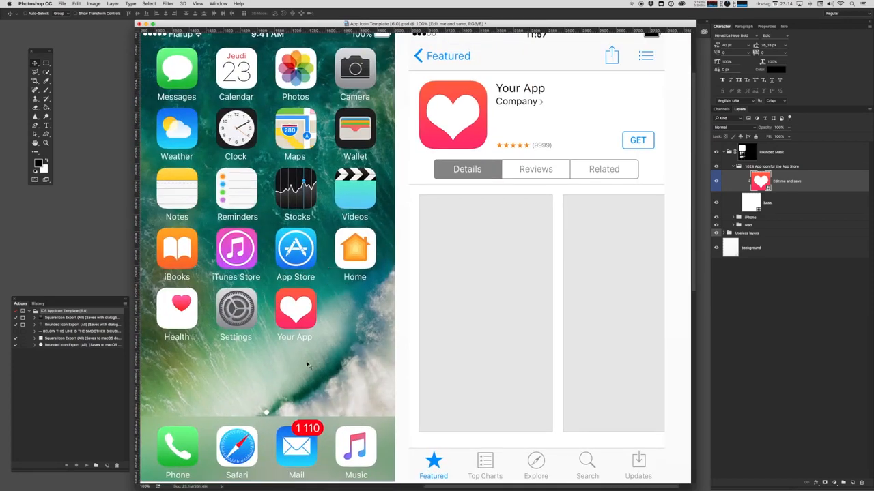
{"action": "left_click_drag", "start_coordinate": [397, 277], "coordinate": [409, 280]}
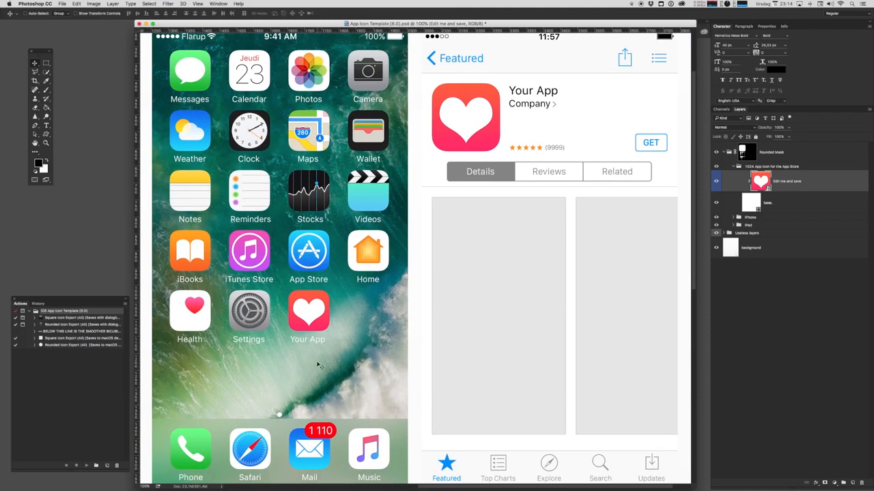
{"action": "left_click_drag", "start_coordinate": [481, 154], "coordinate": [445, 176]}
{"action": "left_click_drag", "start_coordinate": [529, 315], "coordinate": [586, 264]}
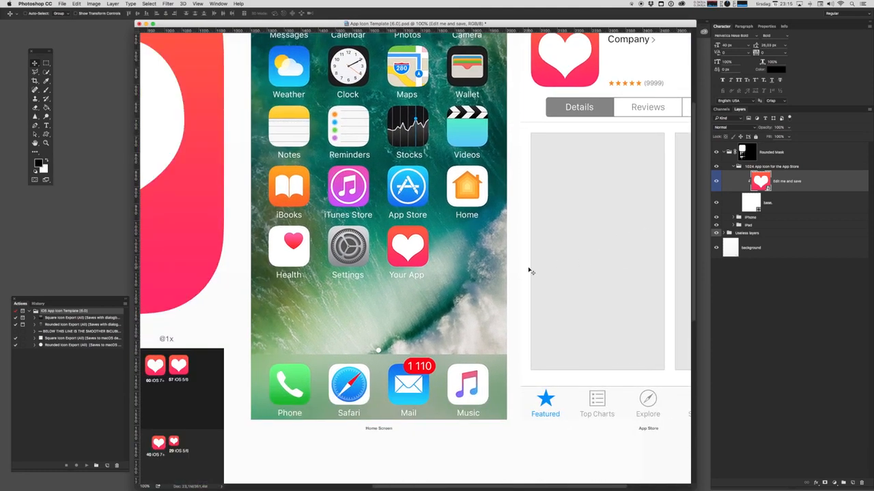
{"action": "left_click_drag", "start_coordinate": [311, 120], "coordinate": [432, 158]}
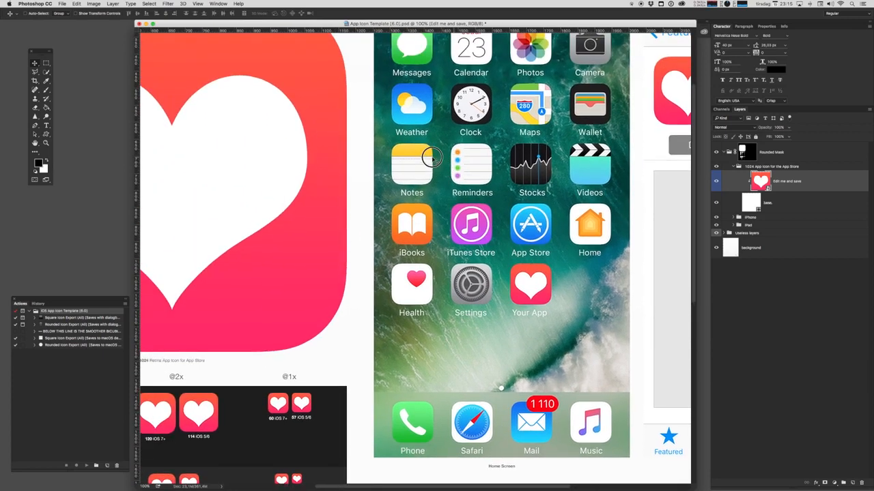
{"action": "left_click_drag", "start_coordinate": [404, 209], "coordinate": [441, 192]}
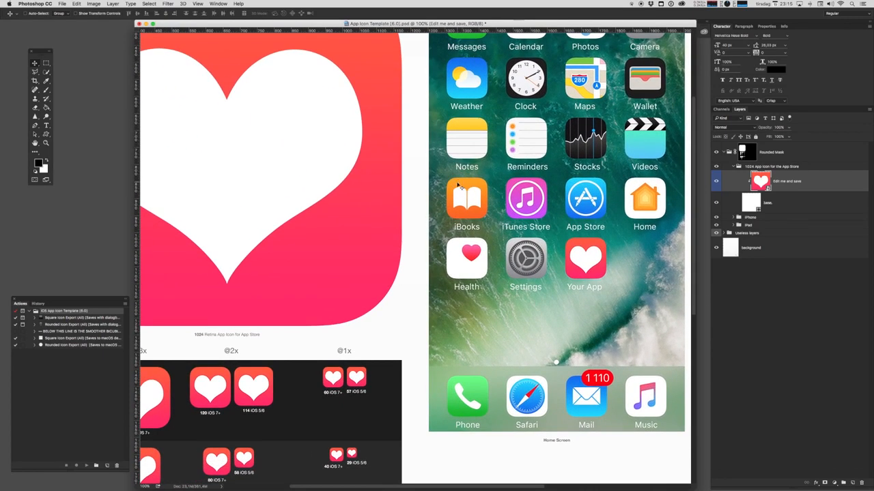
{"action": "key", "text": "super+minus"}
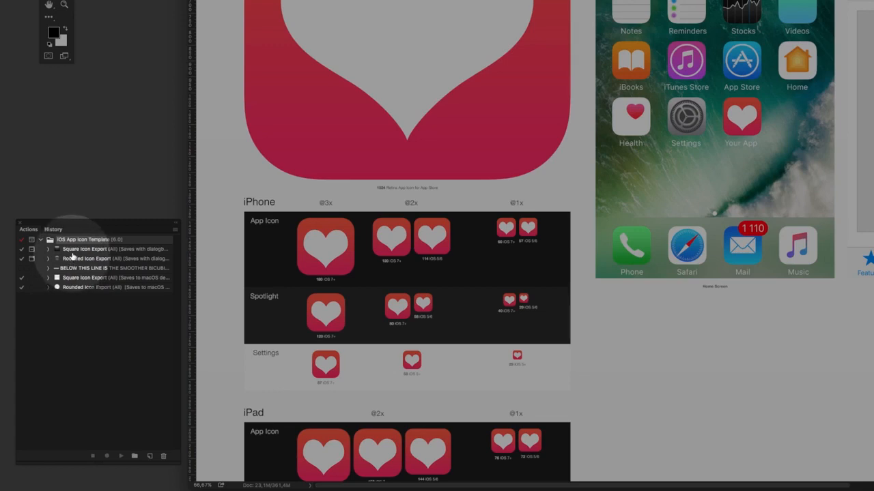
- Run the Square Icon Export (All) action that saves with dialogs and save the slices as PNG-24
{"action": "left_click", "coordinate": [120, 250]}
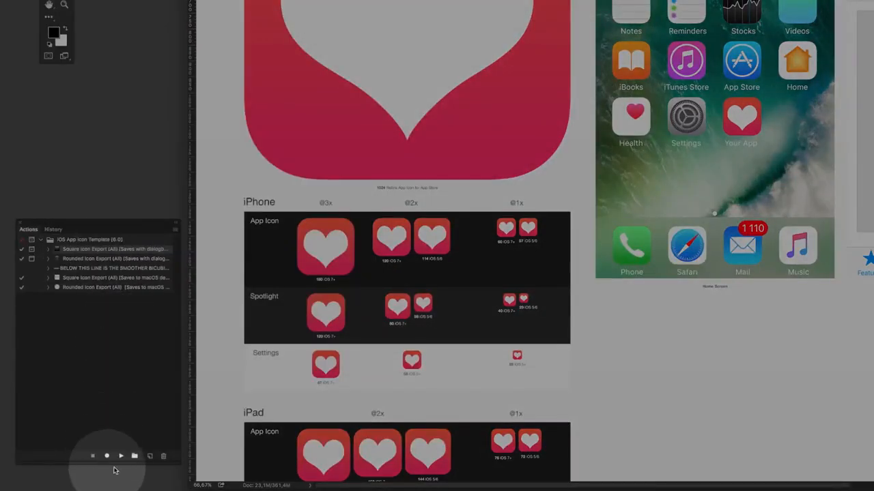
{"action": "left_click", "coordinate": [121, 456]}
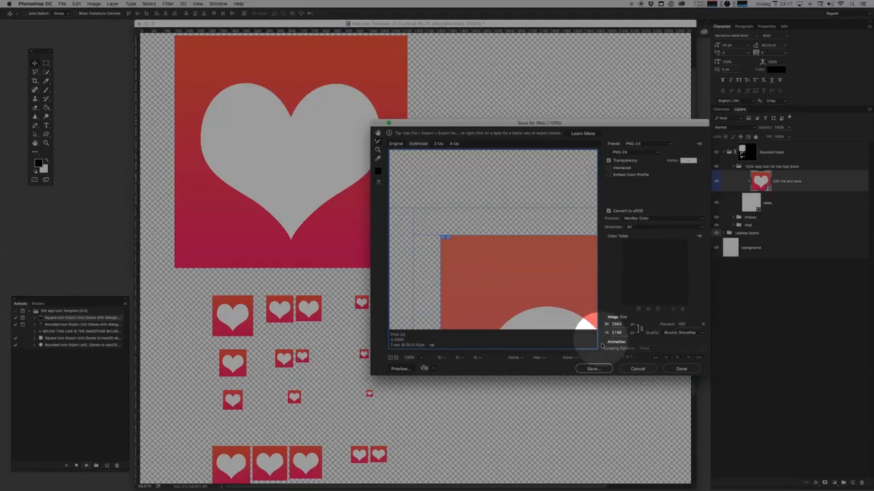
{"action": "left_click", "coordinate": [594, 369]}
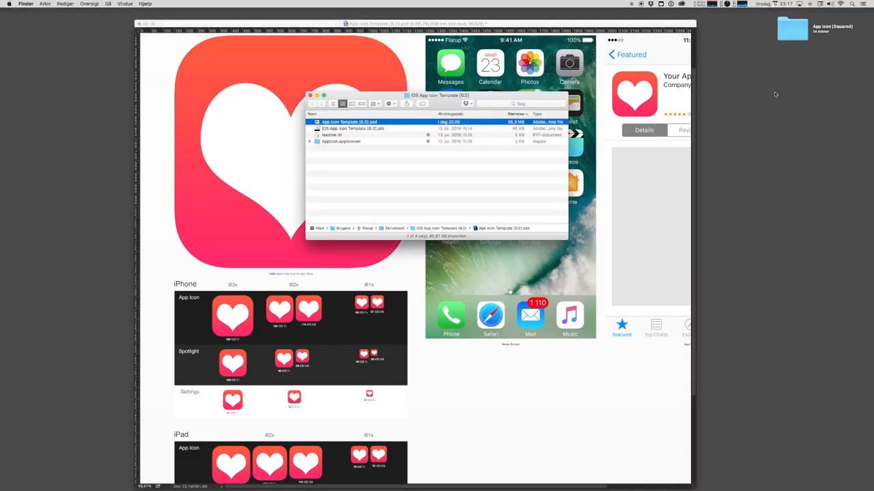
- In Finder, close the iOS App Icon Template [6.0] window and look through the App Icon [Squared] desktop folder
{"action": "key", "text": "super+w"}
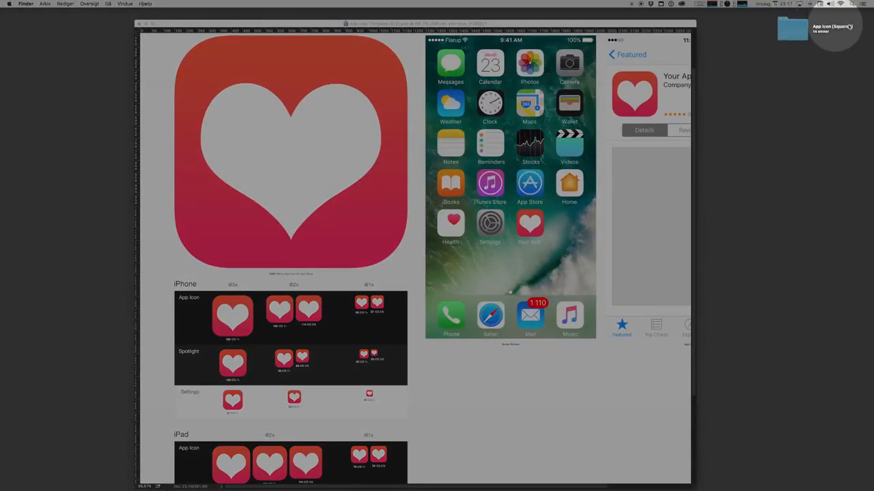
{"action": "double_click", "coordinate": [793, 30]}
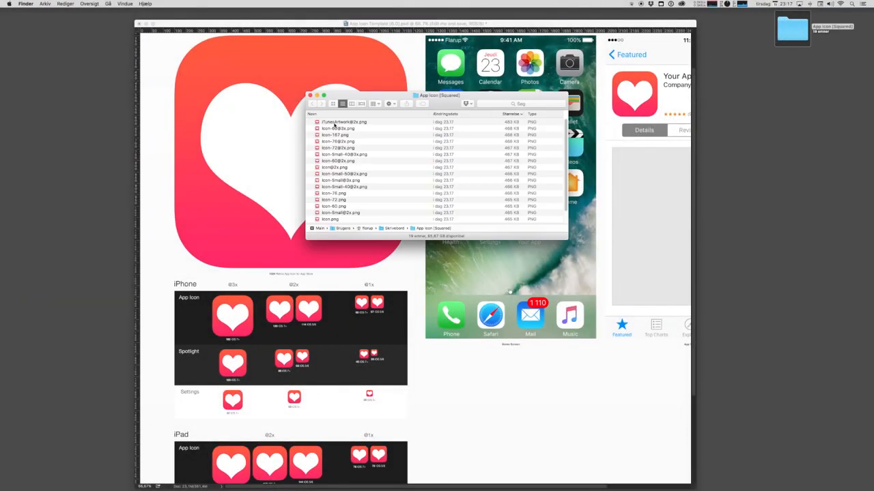
{"action": "scroll", "coordinate": [335, 123], "scroll_direction": "down", "scroll_amount": 3}
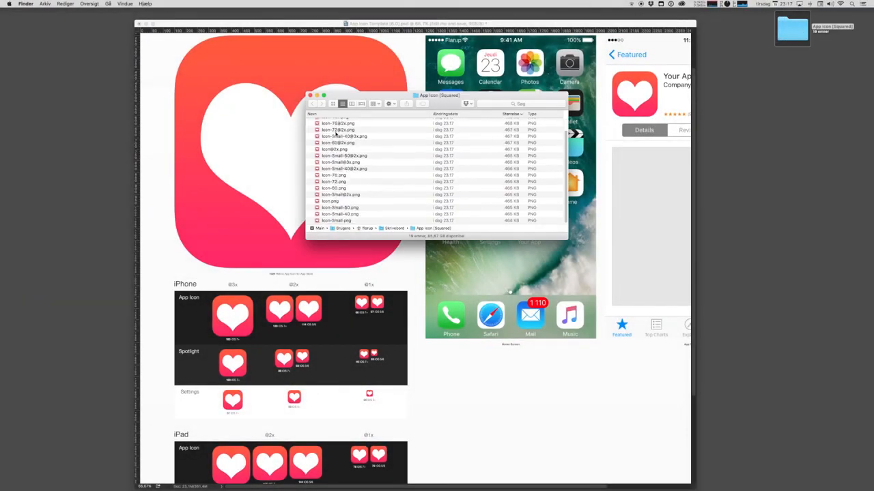
{"action": "scroll", "coordinate": [338, 159], "scroll_direction": "up", "scroll_amount": 3}
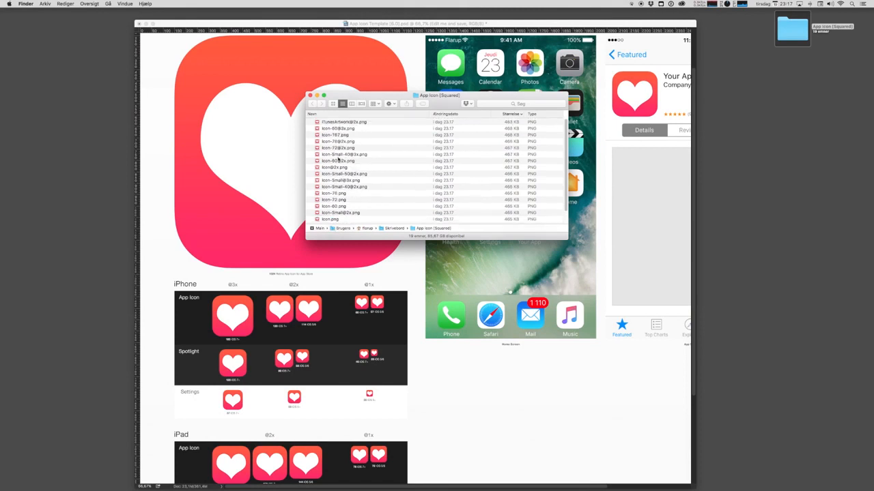
{"action": "left_click", "coordinate": [339, 124]}
{"action": "key", "text": "space"}
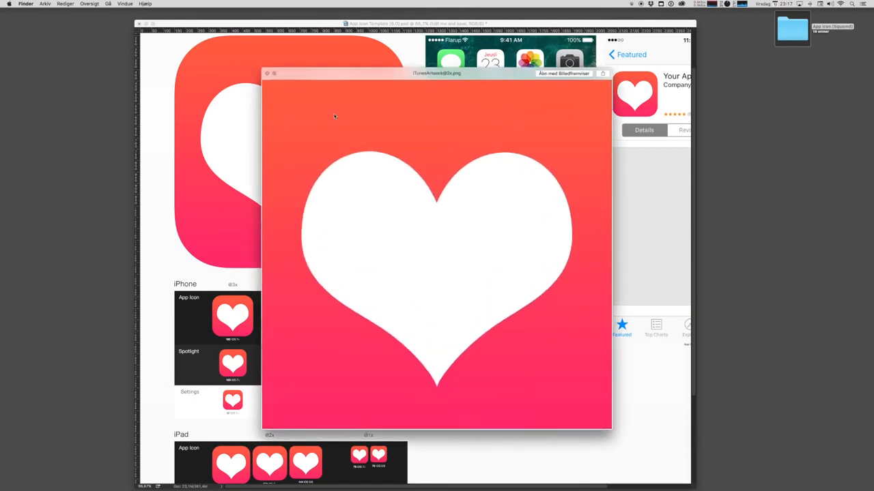
{"action": "key", "text": "Down"}
{"action": "key", "text": "Down"}
{"action": "key", "text": "Down"}
{"action": "key", "text": "Down"}
{"action": "key", "text": "Down"}
{"action": "key", "text": "Down"}
{"action": "key", "text": "Down"}
{"action": "key", "text": "Down"}
{"action": "key", "text": "Down"}
{"action": "key", "text": "Down"}
{"action": "key", "text": "Down"}
{"action": "key", "text": "Down"}
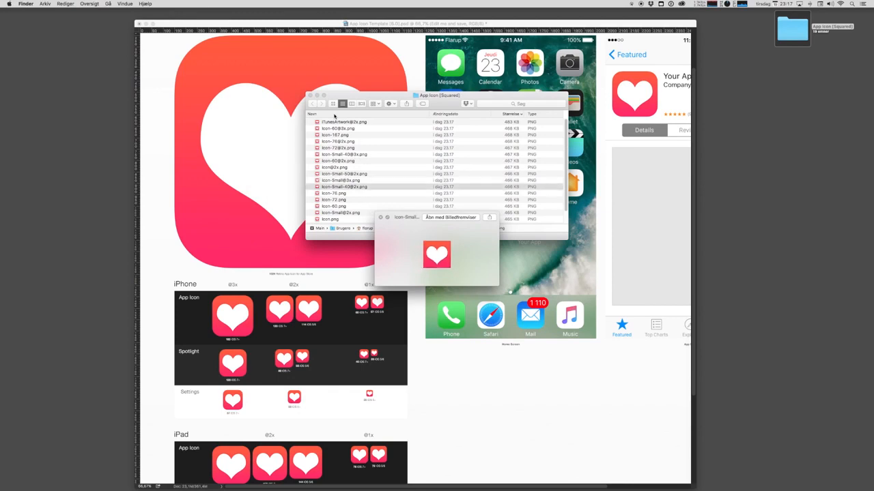
{"action": "key", "text": "Down"}
{"action": "key", "text": "Down"}
{"action": "key", "text": "Down"}
{"action": "key", "text": "Down"}
{"action": "key", "text": "Down"}
{"action": "key", "text": "Down"}
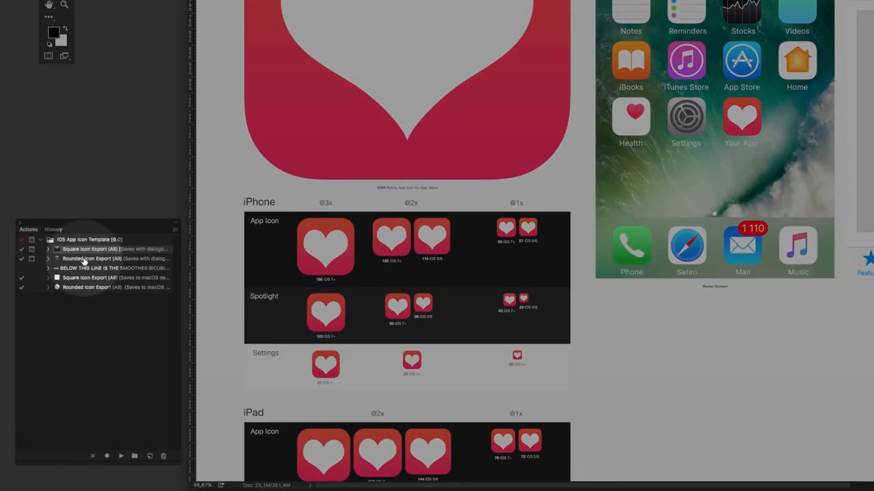
- Back in Photoshop, run the Rounded Icon Export (All) action that saves with dialogs and save the slices as PNG-24
{"action": "left_click", "coordinate": [85, 263]}
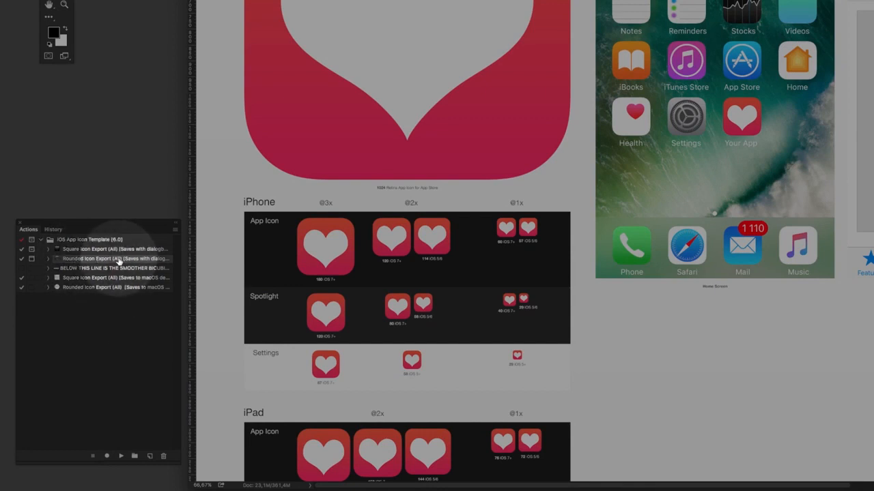
{"action": "left_click", "coordinate": [120, 456]}
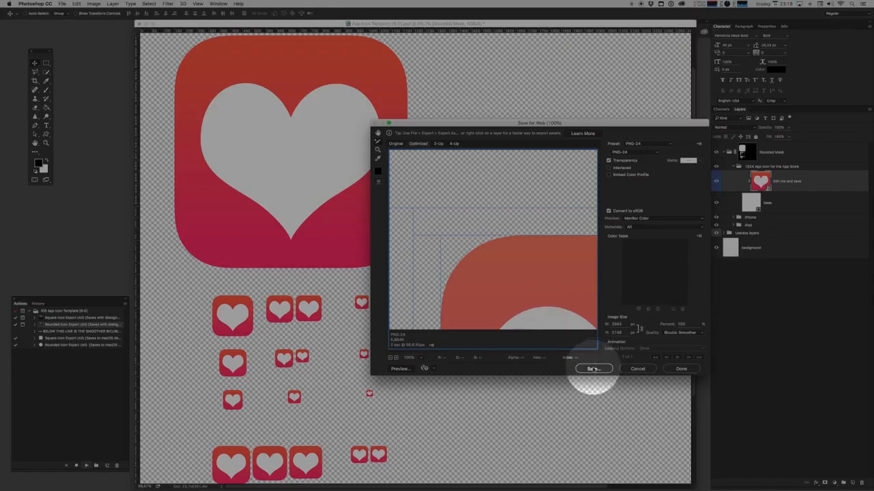
{"action": "left_click", "coordinate": [591, 368]}
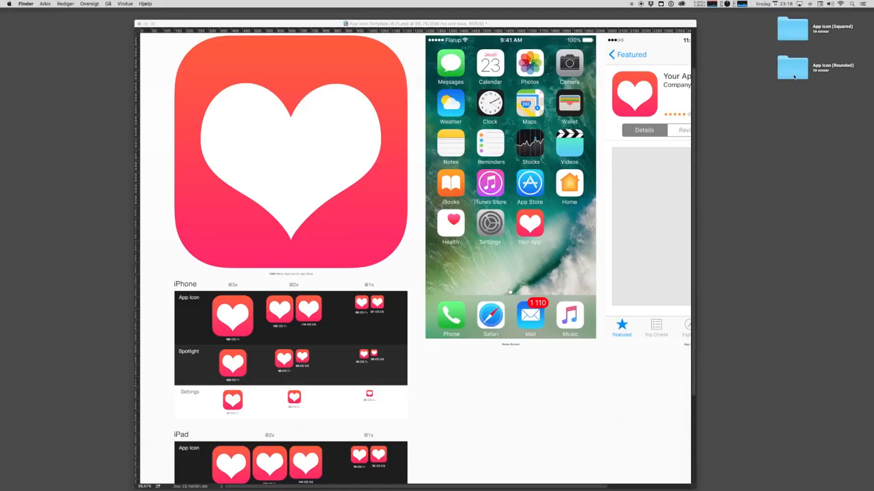
{"action": "left_click", "coordinate": [793, 68]}
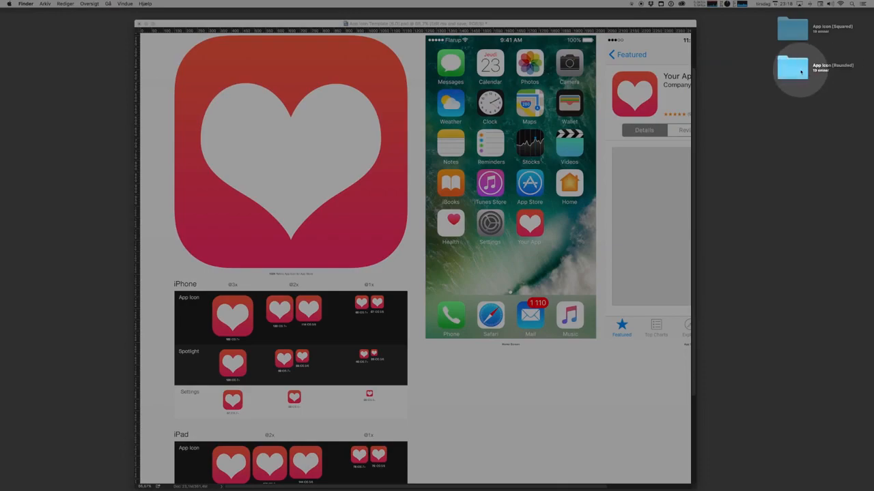
{"action": "key", "text": "super+o"}
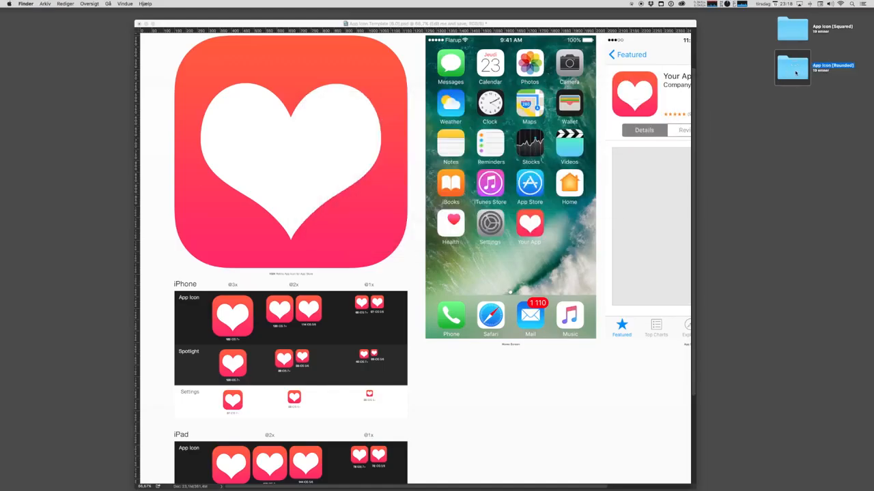
{"action": "left_click", "coordinate": [354, 125]}
{"action": "key", "text": "space"}
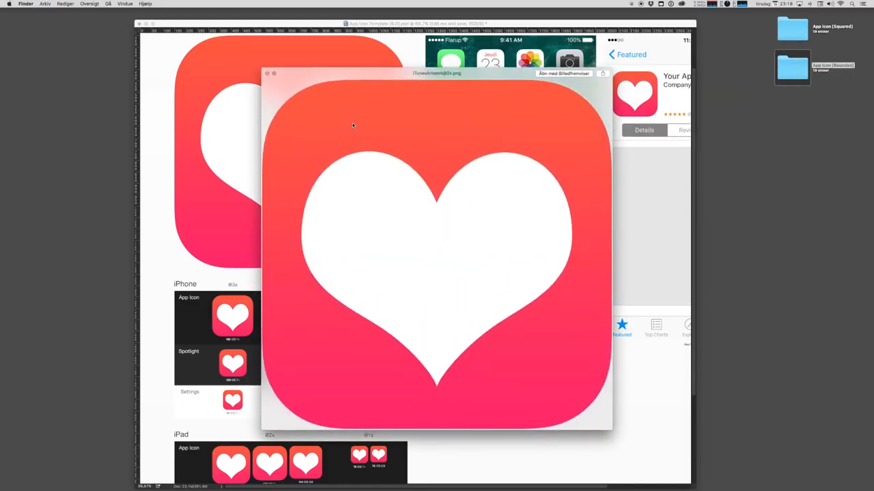
{"action": "key", "text": "Down"}
{"action": "key", "text": "Down"}
{"action": "key", "text": "Down"}
{"action": "key", "text": "Down"}
{"action": "key", "text": "Down"}
{"action": "key", "text": "Down"}
{"action": "key", "text": "Down"}
{"action": "key", "text": "Down"}
{"action": "key", "text": "Down"}
{"action": "key", "text": "Down"}
{"action": "key", "text": "Down"}
{"action": "key", "text": "Down"}
{"action": "key", "text": "Down"}
{"action": "key", "text": "Down"}
{"action": "key", "text": "Down"}
{"action": "key", "text": "Down"}
{"action": "key", "text": "Down"}
{"action": "key", "text": "Down"}
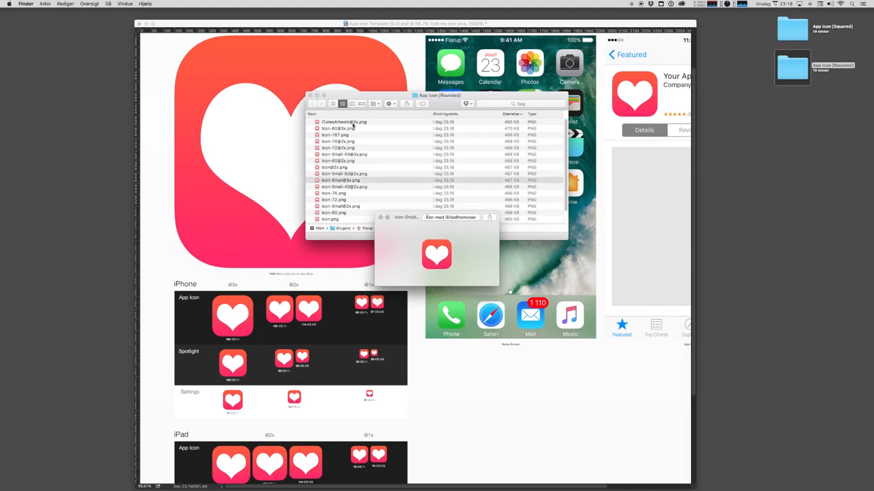
{"action": "key", "text": "space"}
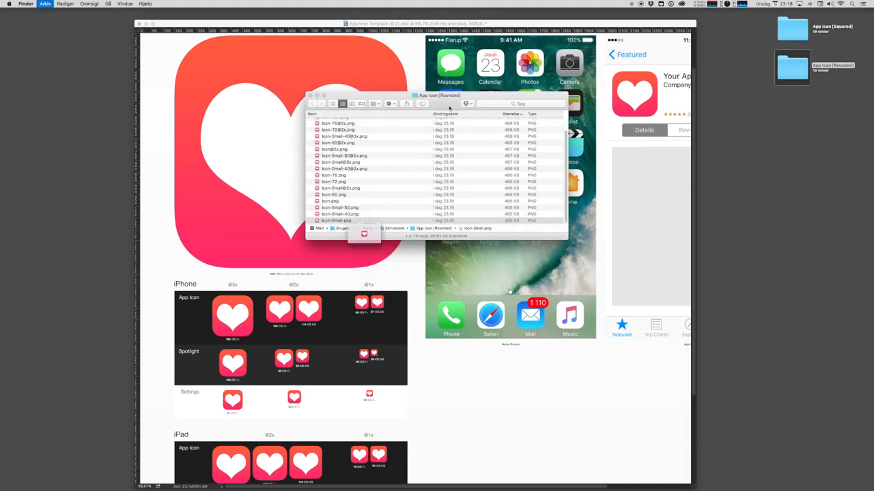
{"action": "left_click_drag", "start_coordinate": [433, 105], "coordinate": [497, 182]}
{"action": "key", "text": "super+w"}
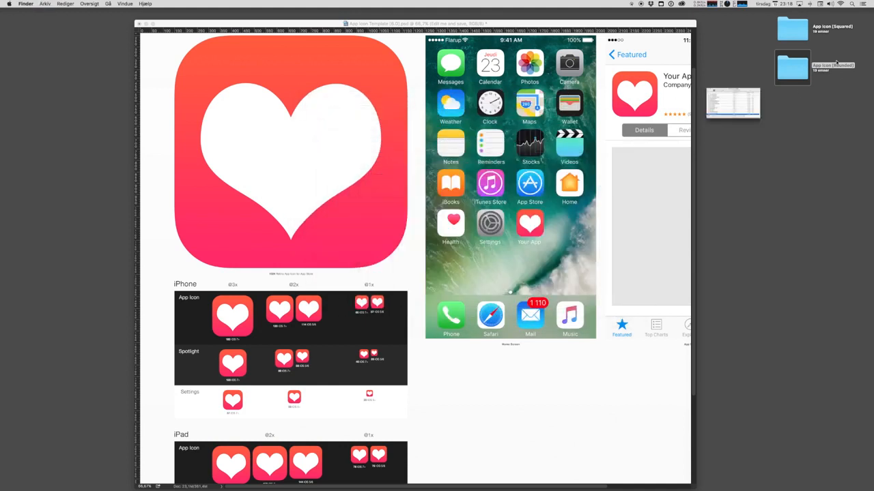
- Reopen the App Icon [Squared] folder and preview its square PNG icons again for comparison with the rounded ones
{"action": "left_click", "coordinate": [806, 27]}
{"action": "double_click", "coordinate": [807, 27]}
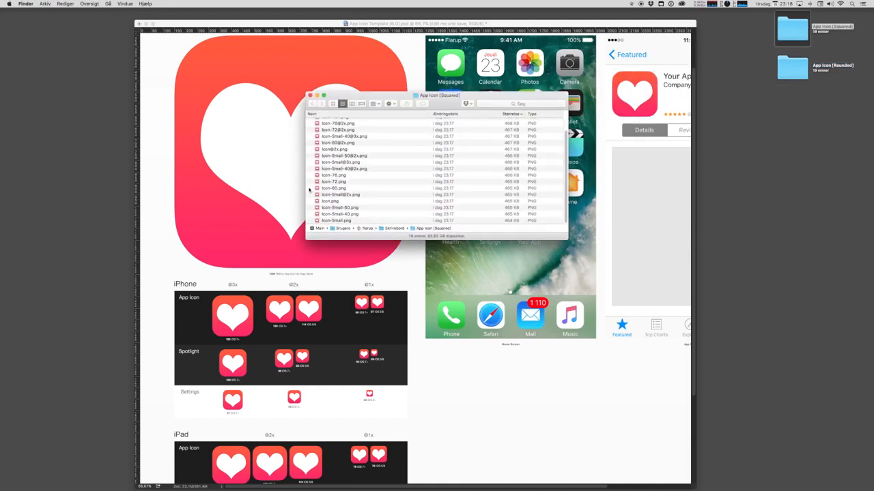
{"action": "left_click", "coordinate": [338, 137]}
{"action": "key", "text": "space"}
{"action": "key", "text": "Down"}
{"action": "key", "text": "Down"}
{"action": "key", "text": "Down"}
{"action": "key", "text": "Down"}
{"action": "key", "text": "Down"}
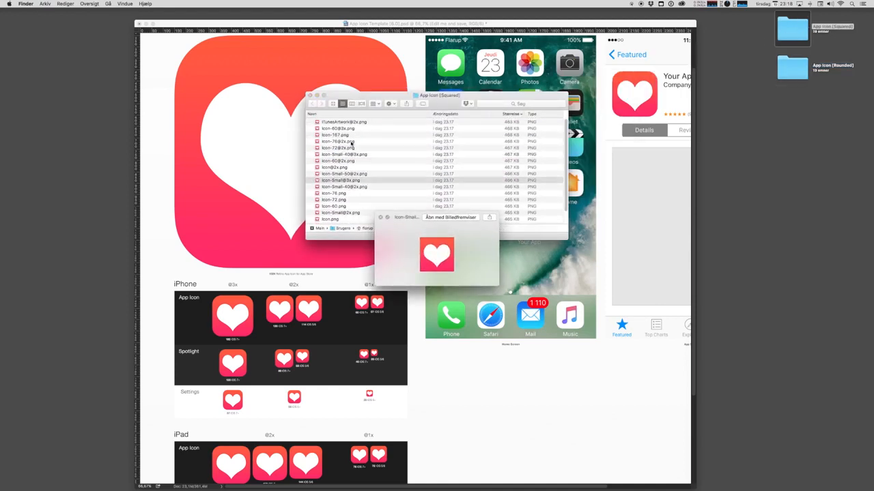